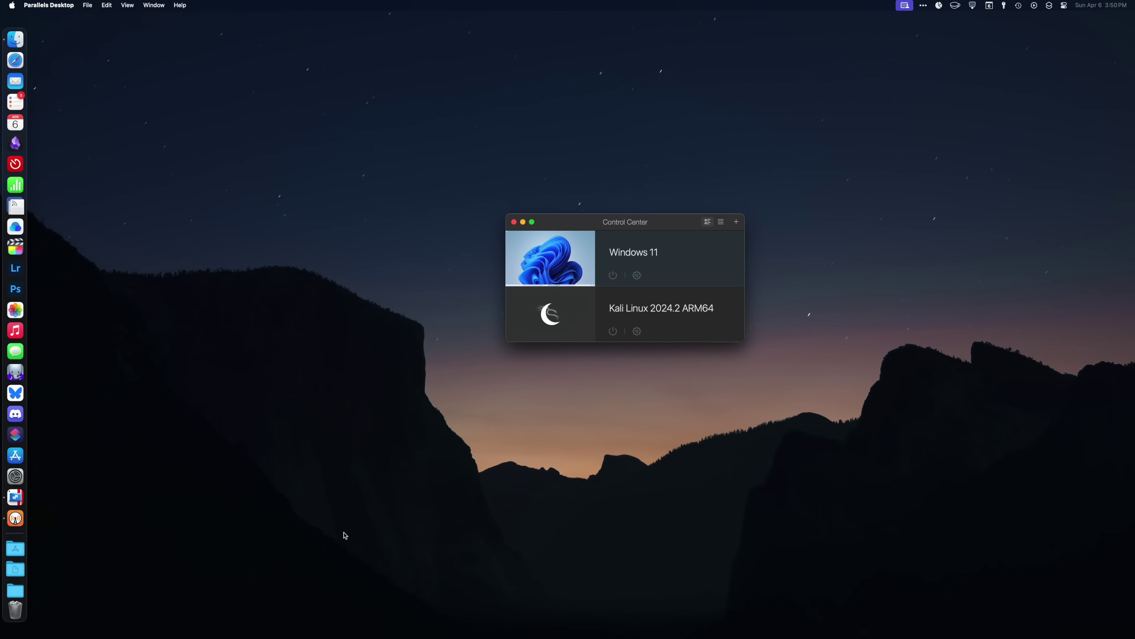
Launch the Windows 11 virtual machine from the Control Center list.
{"action": "double_click", "coordinate": [682, 266]}
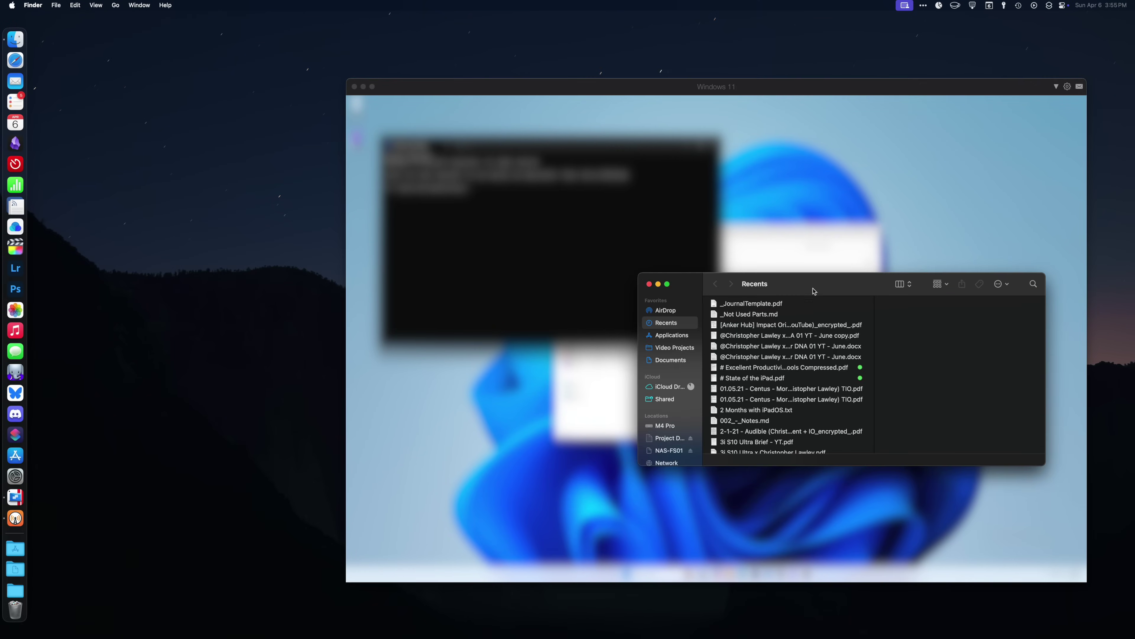
Move the Finder window to the lower left and focus the Windows 11 VM window.
{"action": "left_click_drag", "start_coordinate": [814, 291], "coordinate": [311, 340]}
{"action": "left_click", "coordinate": [603, 273]}
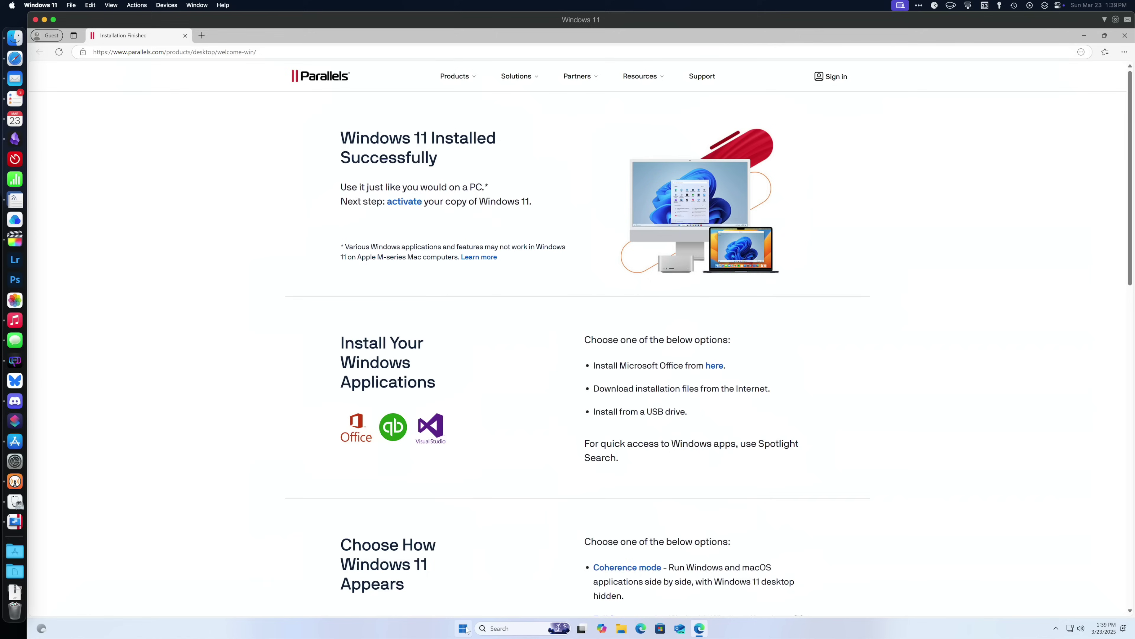
Launch System Configuration from the Windows Start search and view its Boot and Services tabs.
{"action": "left_click", "coordinate": [463, 628]}
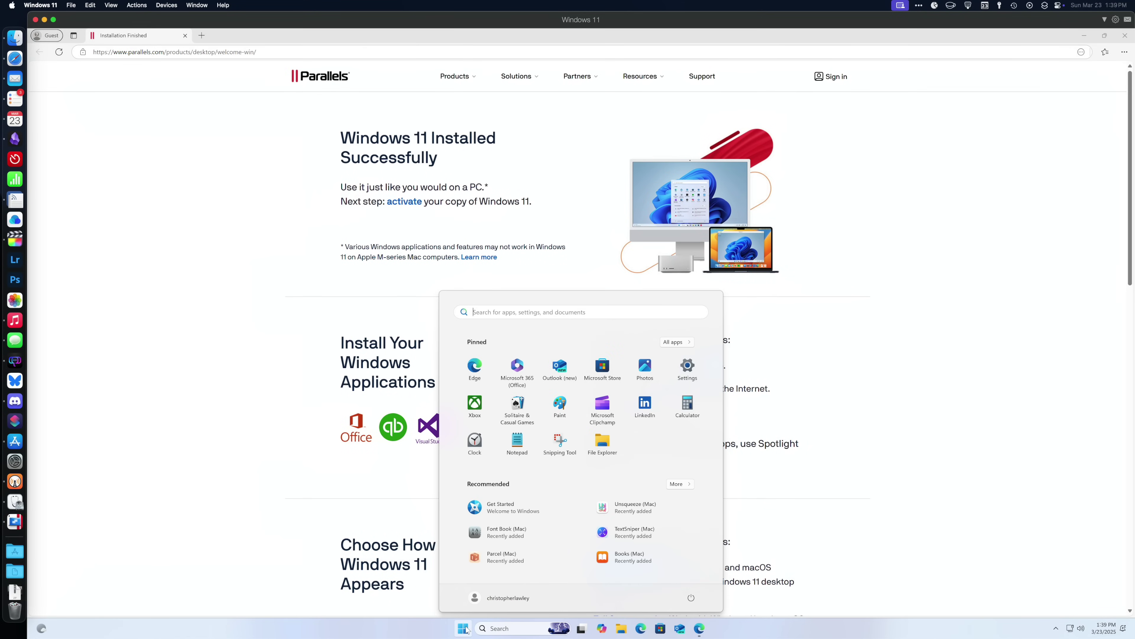
{"action": "type", "text": "exe"}
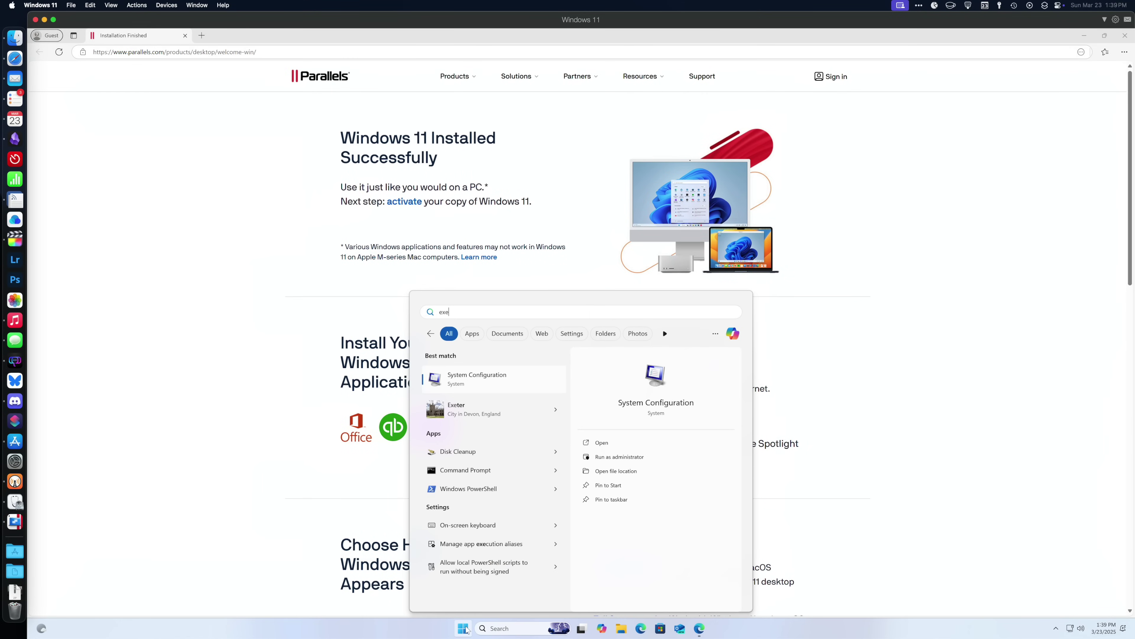
{"action": "key", "text": "Return"}
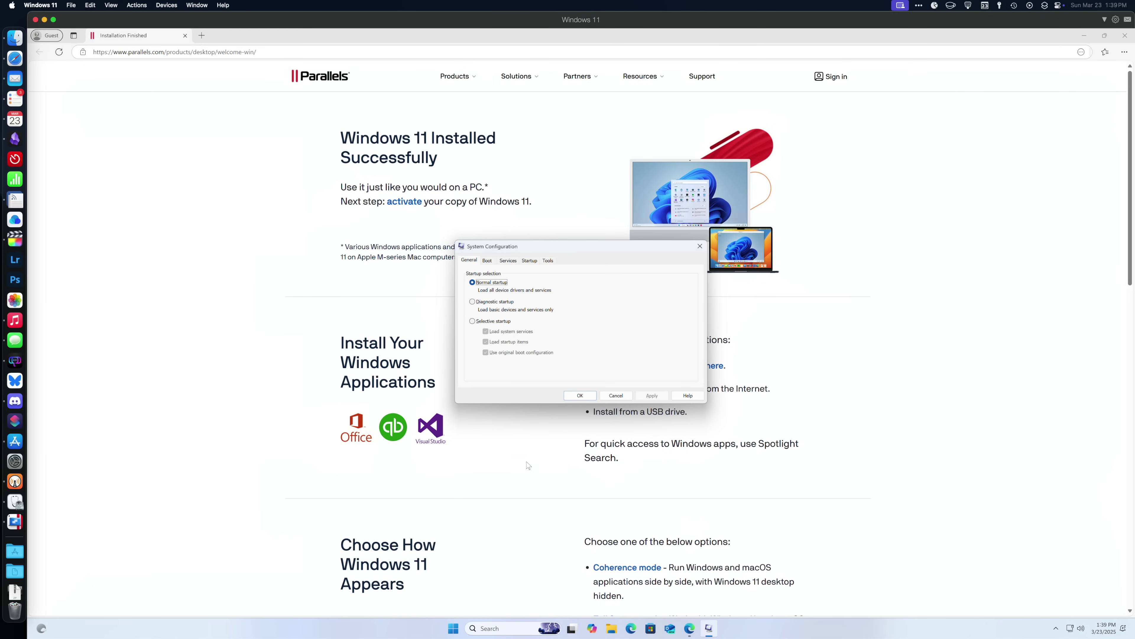
{"action": "left_click", "coordinate": [488, 261]}
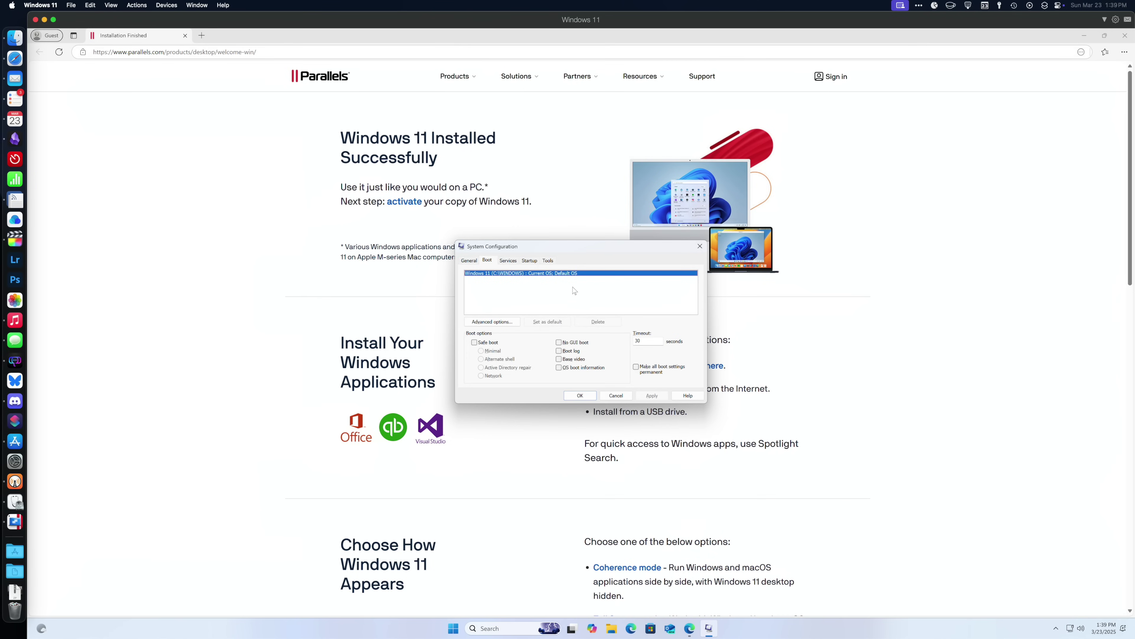
{"action": "left_click", "coordinate": [508, 261]}
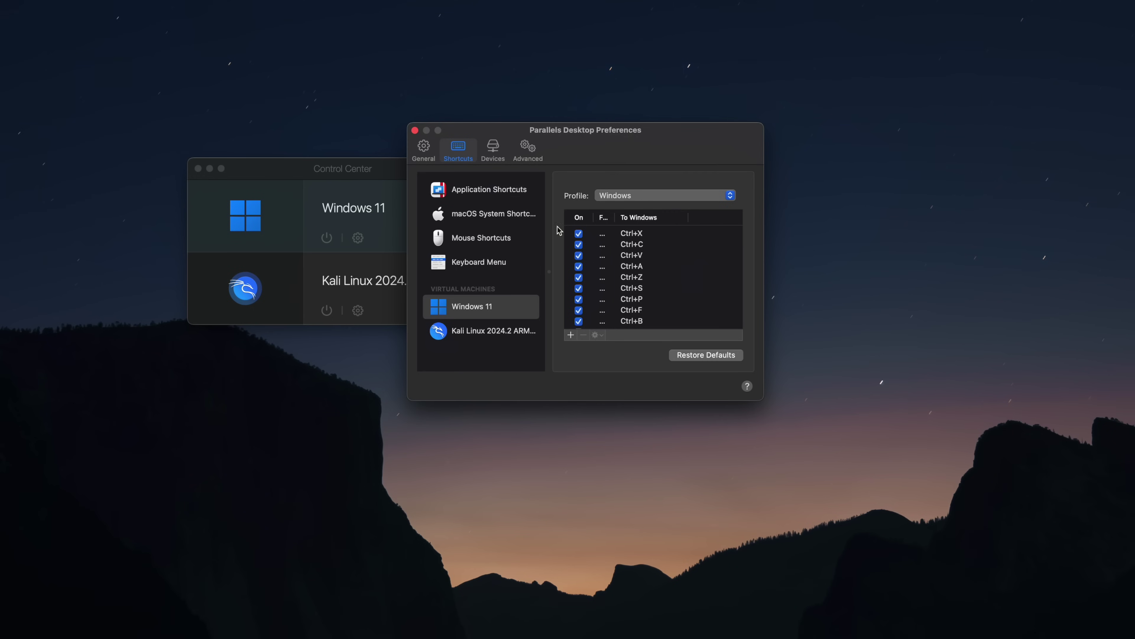
View the macOS System Shortcuts settings, then the Application Shortcuts checklist.
{"action": "left_click", "coordinate": [532, 217]}
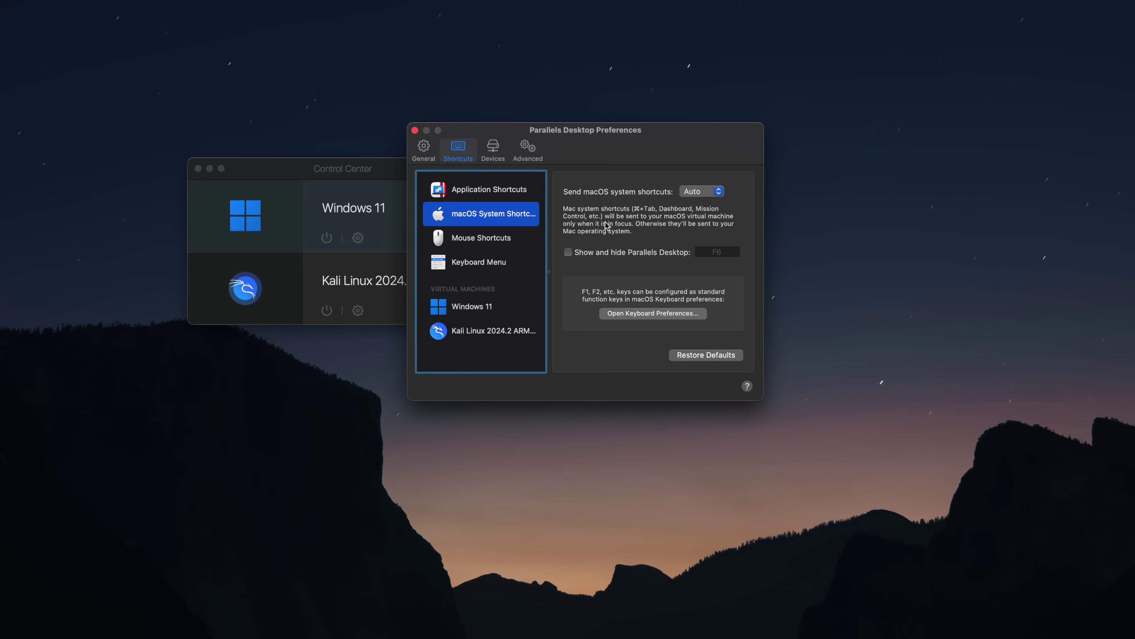
{"action": "left_click", "coordinate": [482, 197]}
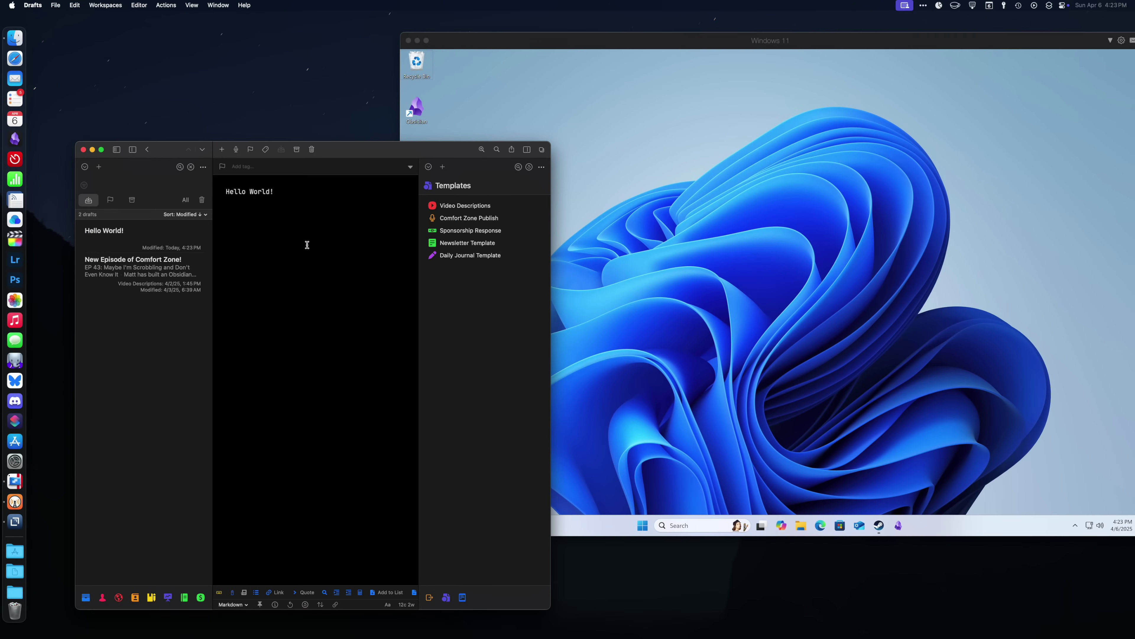
Select all the Hello World! text in Drafts, then start Notepad in Windows with a new blank tab.
{"action": "key", "text": "super+a"}
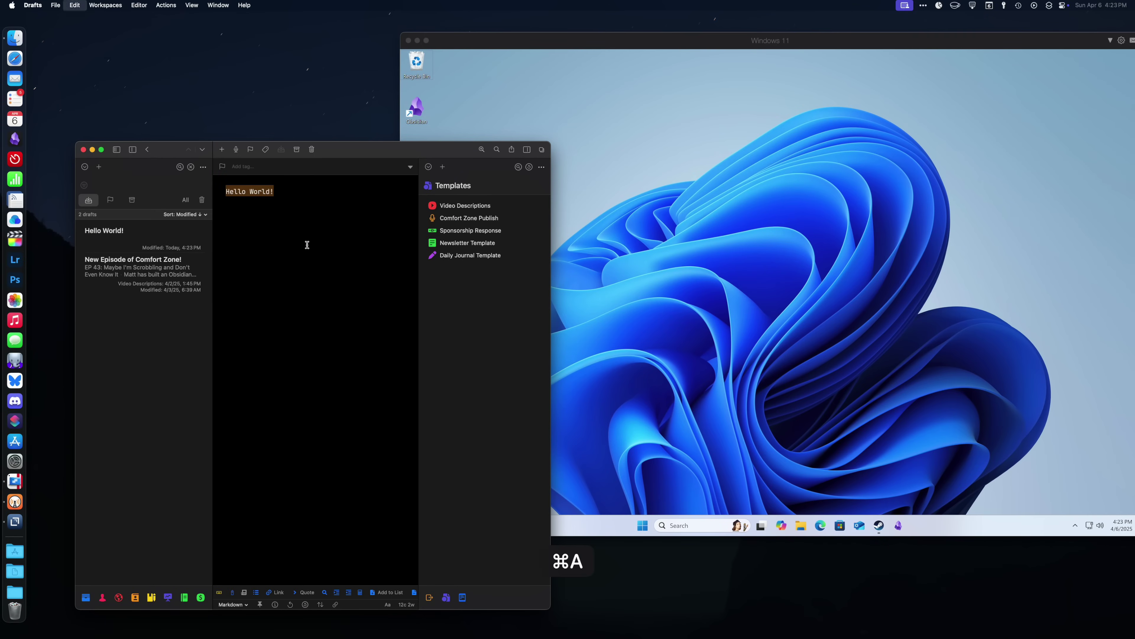
{"action": "left_click", "coordinate": [702, 345]}
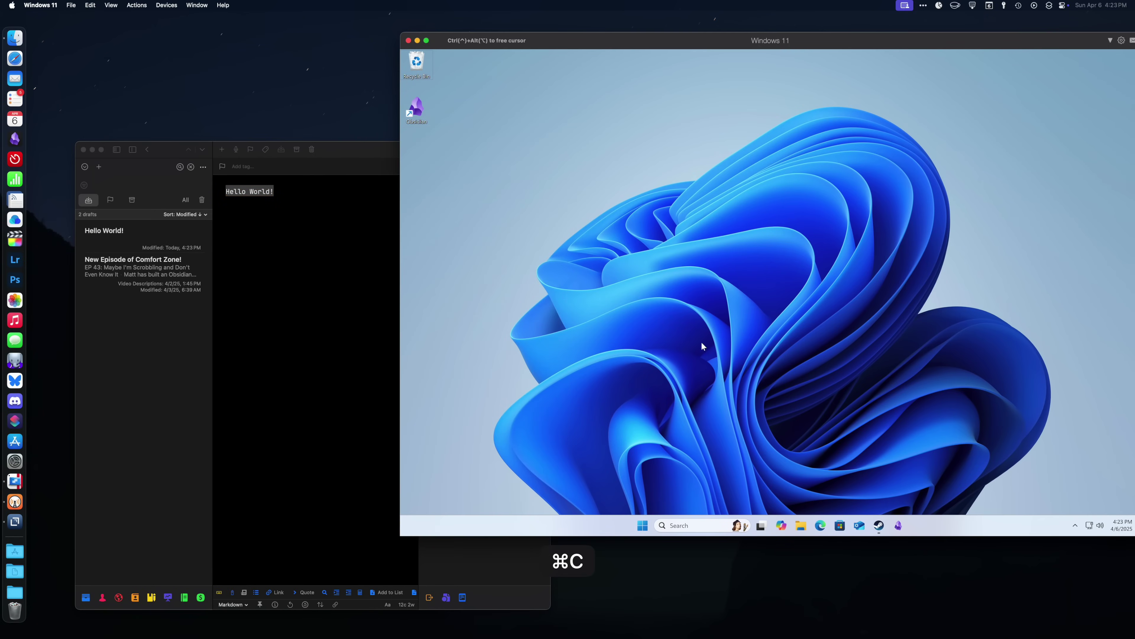
{"action": "left_click", "coordinate": [643, 526]}
{"action": "type", "text": "notepad"}
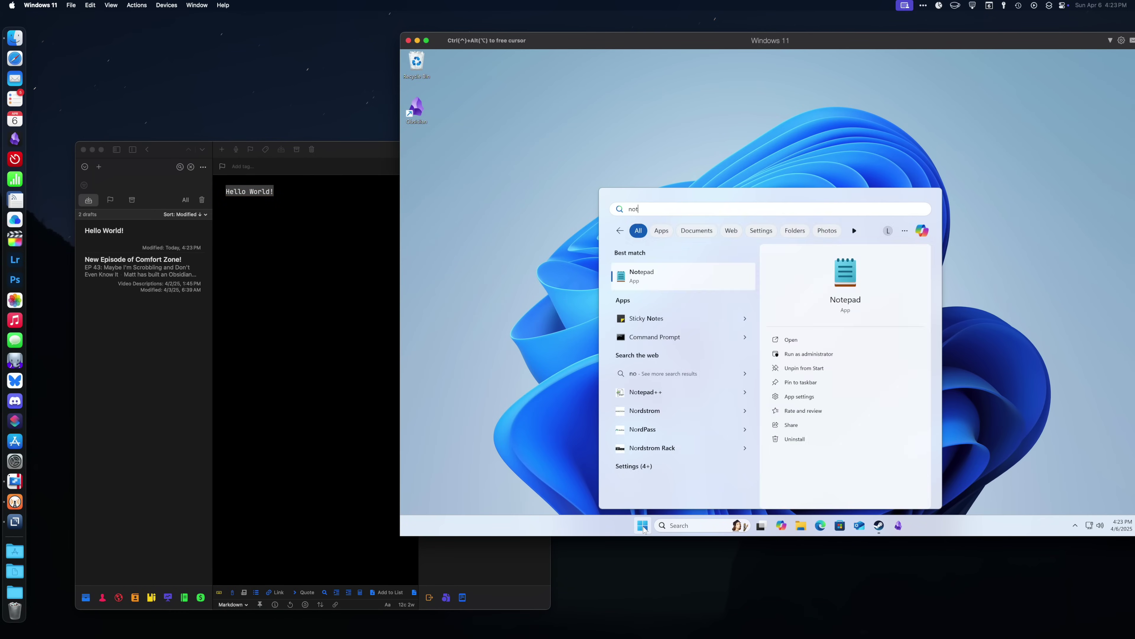
{"action": "key", "text": "Return"}
{"action": "key", "text": "super+n"}
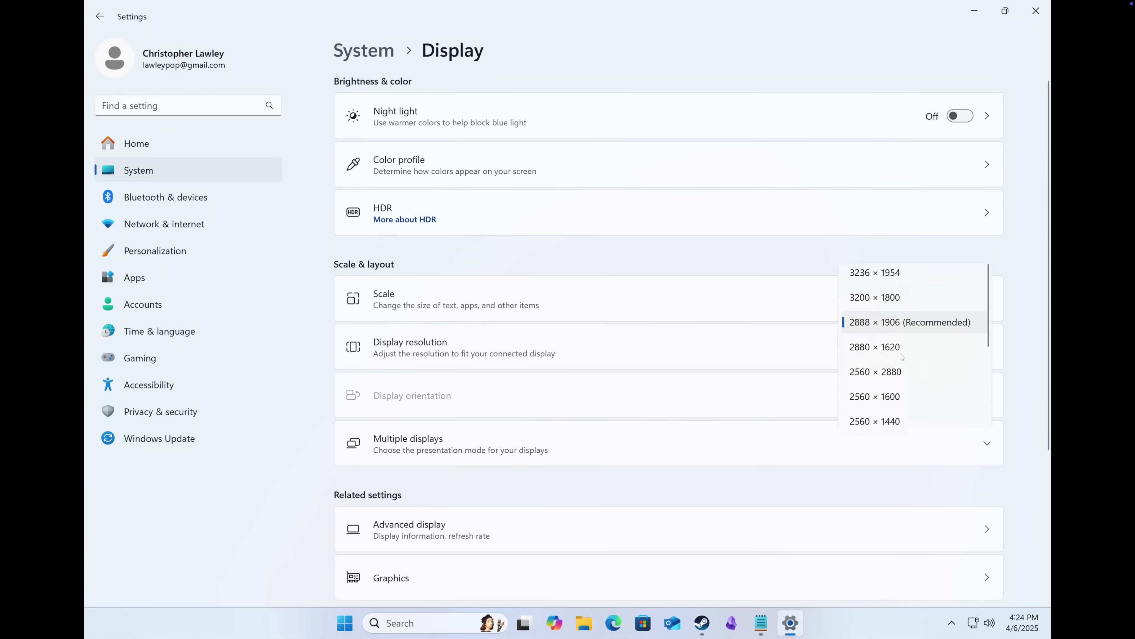
Pick 5120 × 2880 from Display resolution and confirm with Keep changes.
{"action": "left_click", "coordinate": [871, 198]}
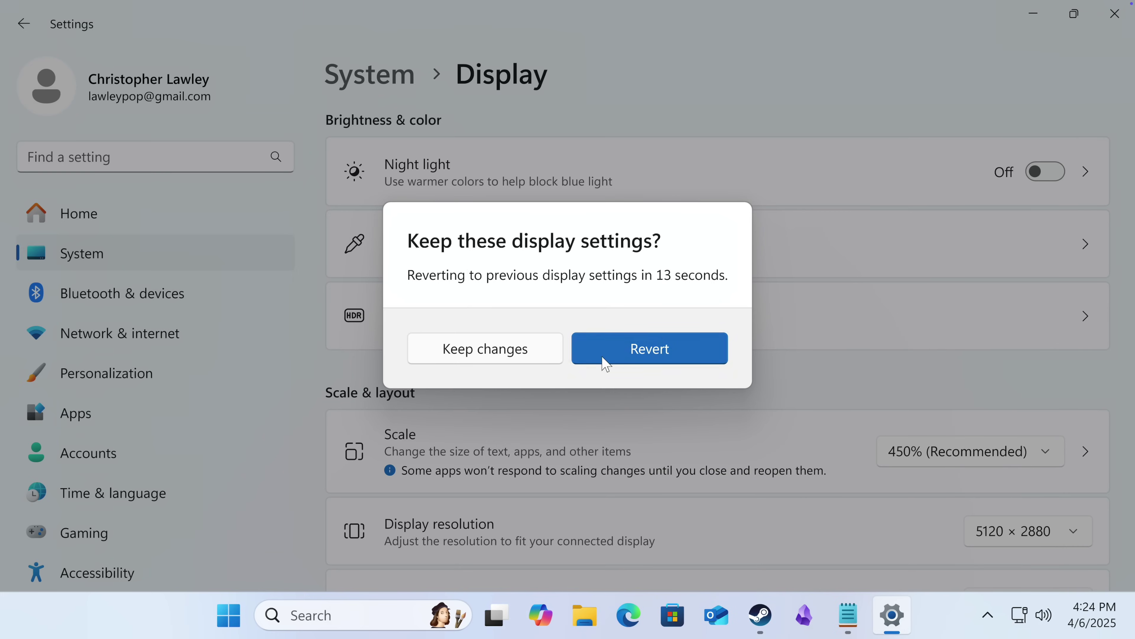
{"action": "left_click", "coordinate": [516, 353]}
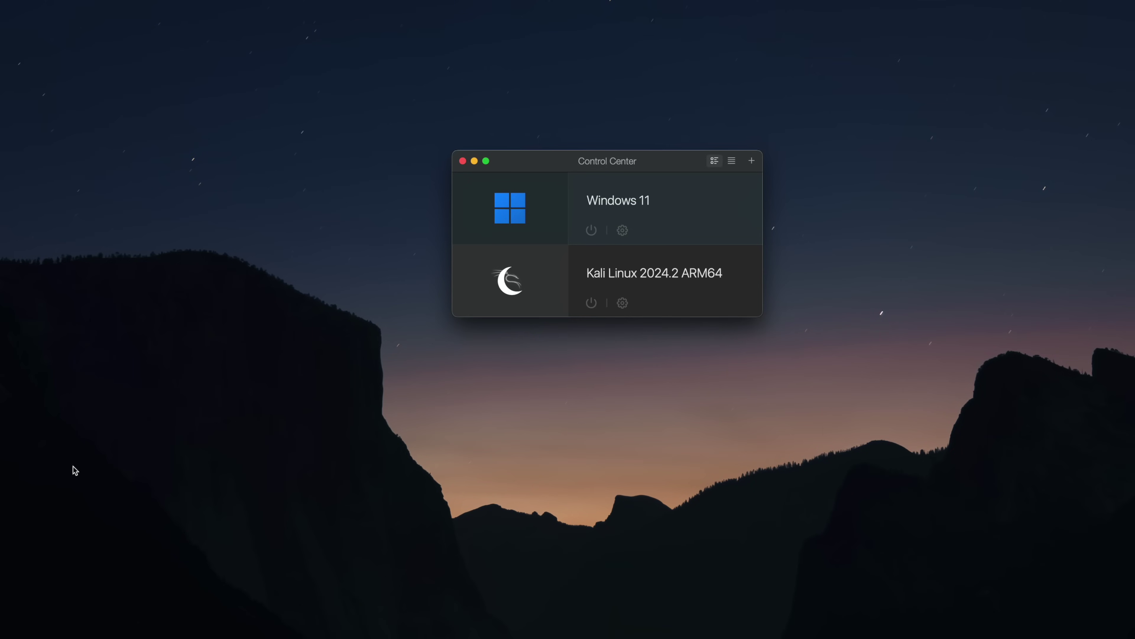
Open the Windows 11 VM configuration and view the advanced hard disk size settings.
{"action": "left_click", "coordinate": [622, 231]}
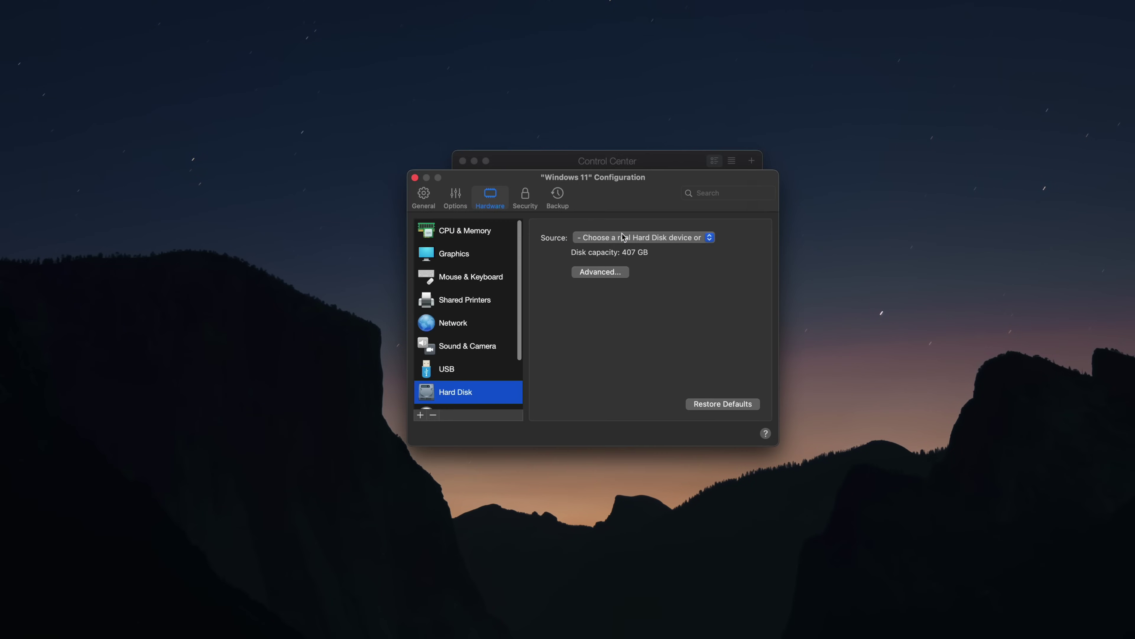
{"action": "left_click", "coordinate": [597, 275]}
{"action": "left_click", "coordinate": [575, 278]}
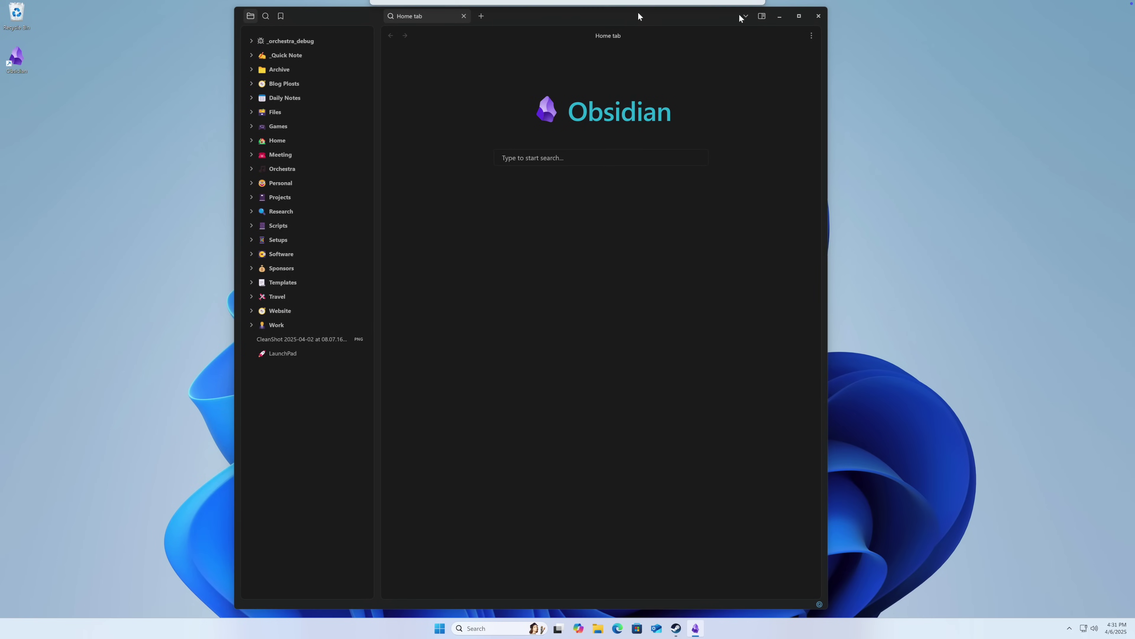
Open the LaunchPad note and scroll down to its Research table.
{"action": "left_click", "coordinate": [280, 354]}
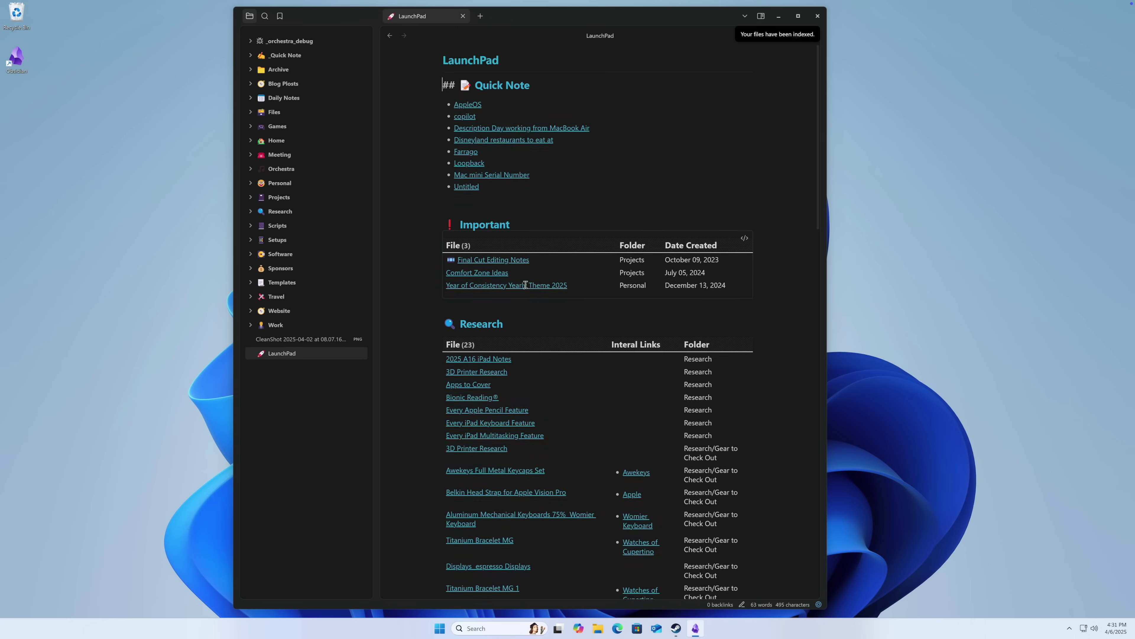
{"action": "scroll", "coordinate": [525, 285], "scroll_direction": "down", "scroll_amount": 5}
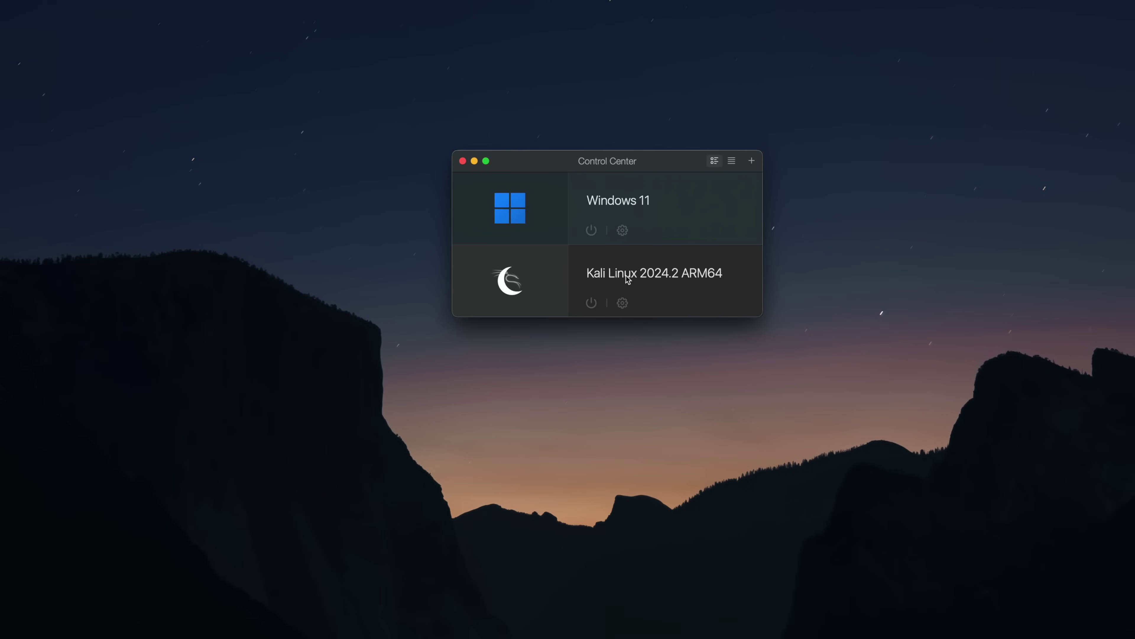
Open the Windows 11 VM configuration from Control Center and show its hard disk settings.
{"action": "mouse_move", "coordinate": [538, 222]}
{"action": "mouse_move", "coordinate": [524, 272]}
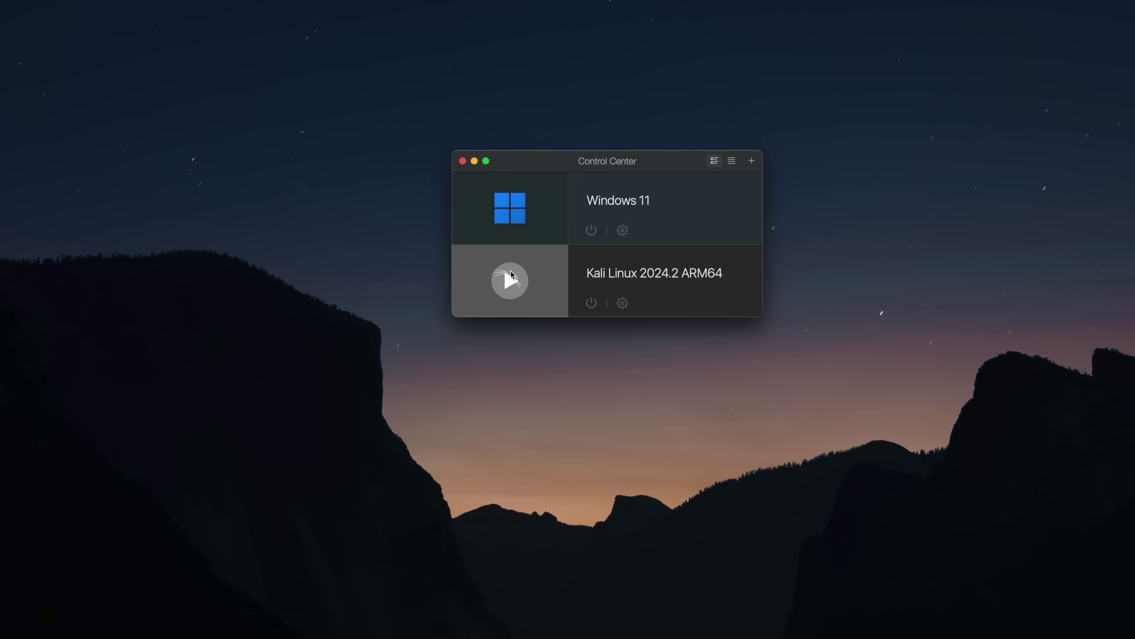
{"action": "left_click", "coordinate": [622, 230]}
{"action": "left_click", "coordinate": [467, 335]}
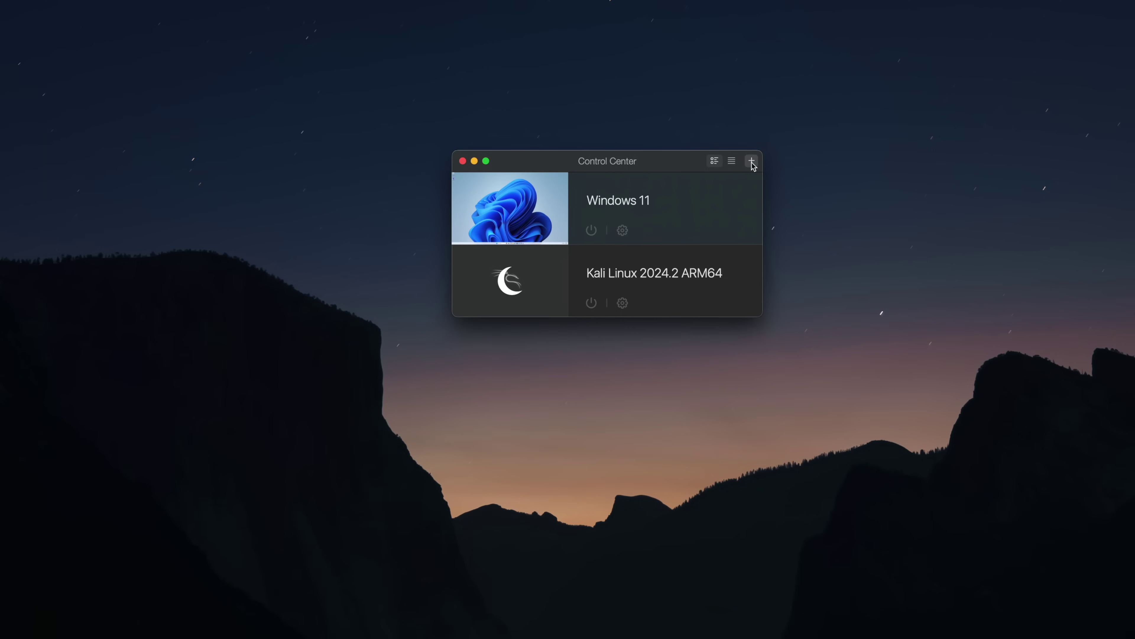
Open the Create New VM wizard, then the Kali Linux VM's applications menu.
{"action": "left_click", "coordinate": [751, 160]}
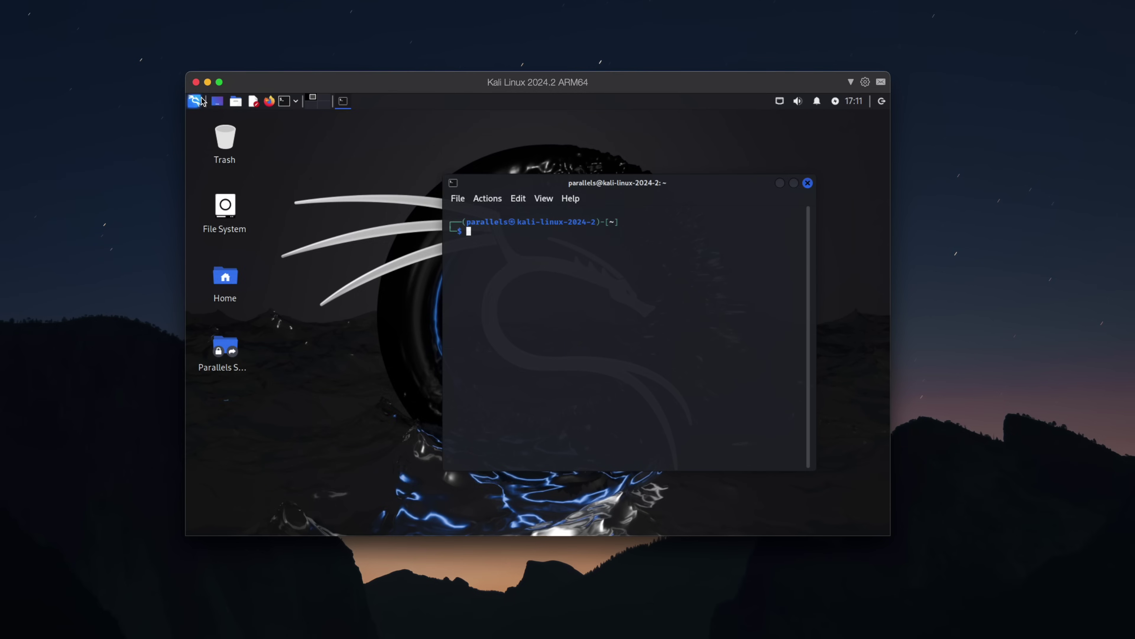
{"action": "left_click", "coordinate": [194, 101]}
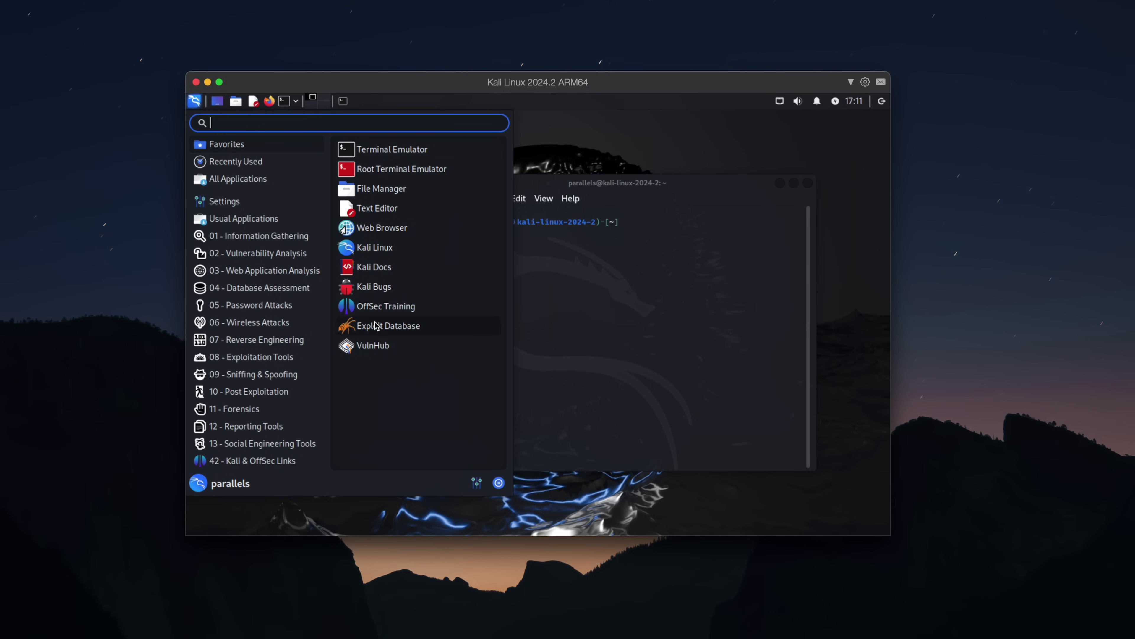
Browse Kali's wireless, reverse-engineering and sniffing tool menus, then launch Obsidian from the Windows 11 taskbar.
{"action": "mouse_move", "coordinate": [294, 322]}
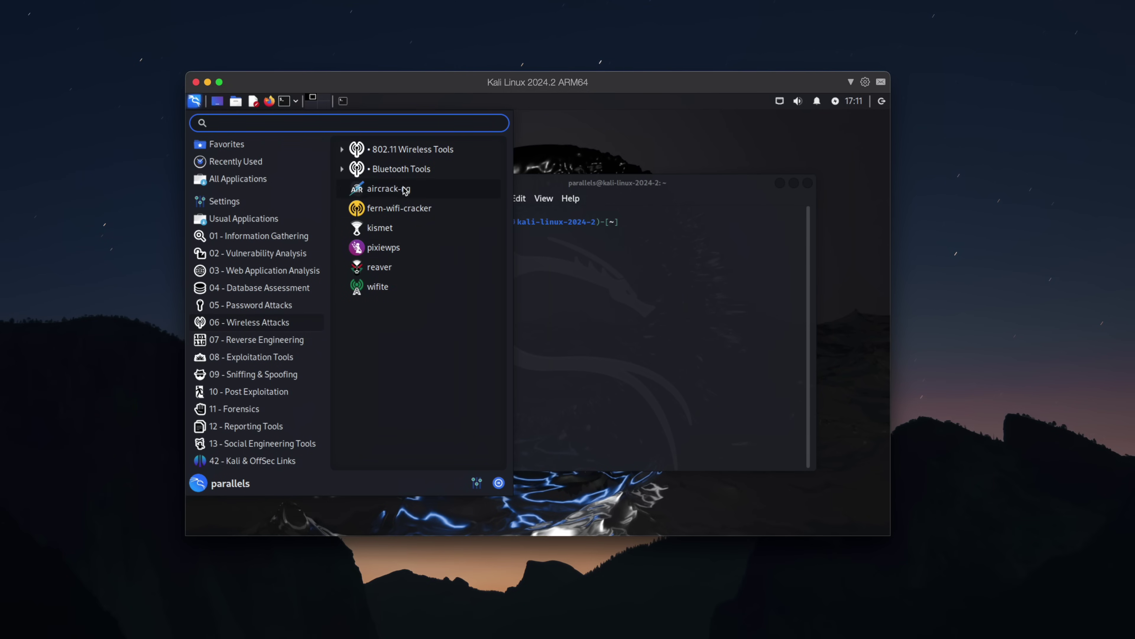
{"action": "mouse_move", "coordinate": [318, 293]}
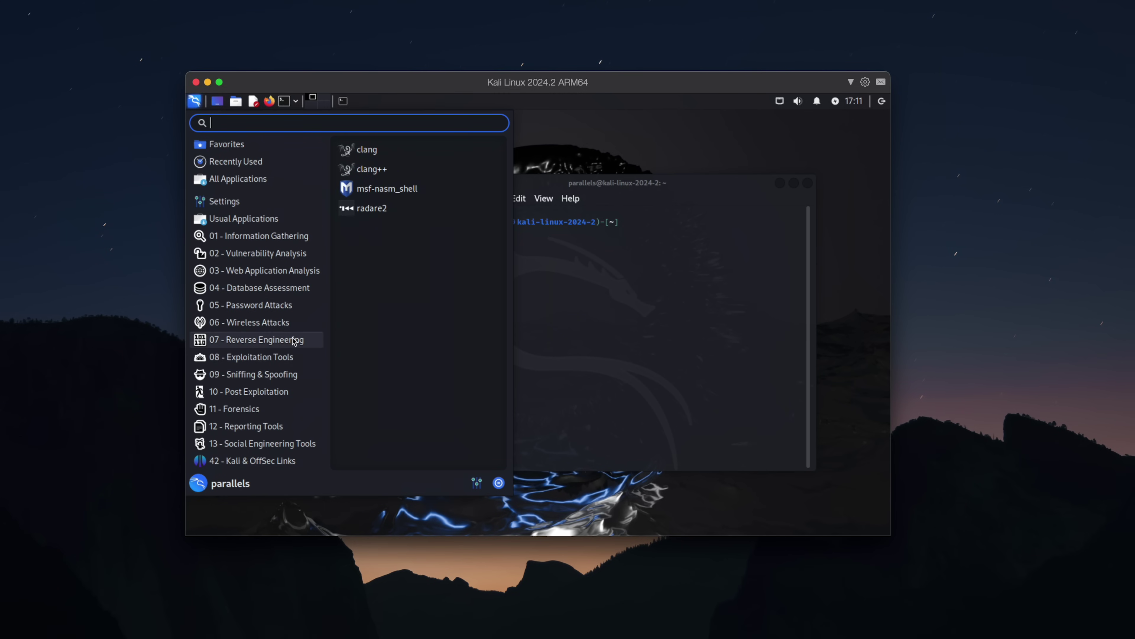
{"action": "mouse_move", "coordinate": [293, 358]}
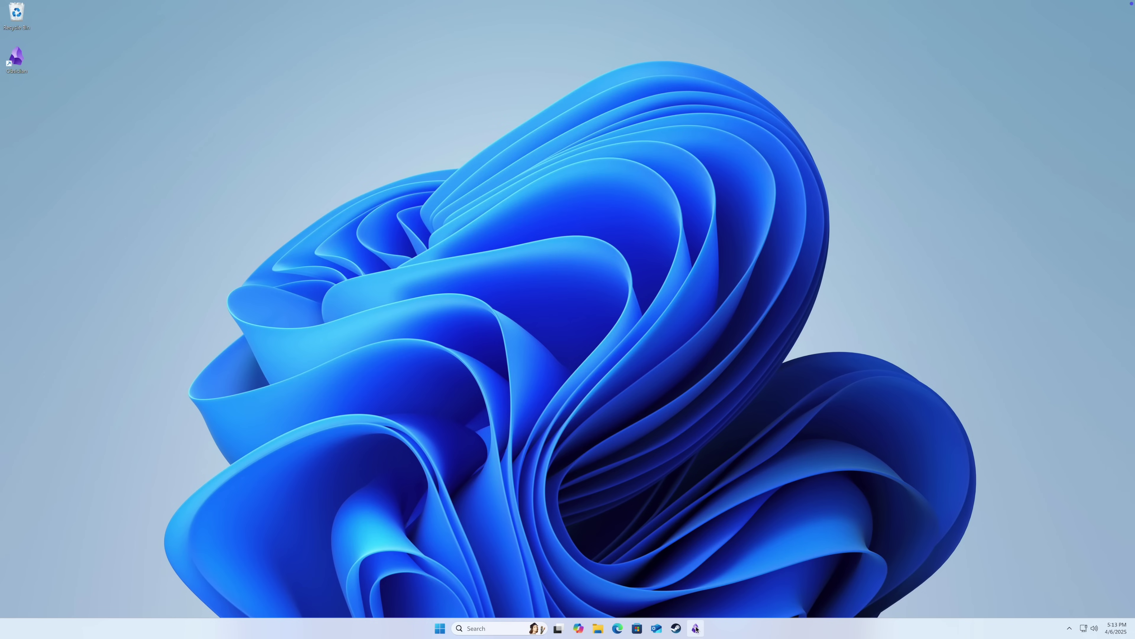
{"action": "left_click", "coordinate": [696, 630]}
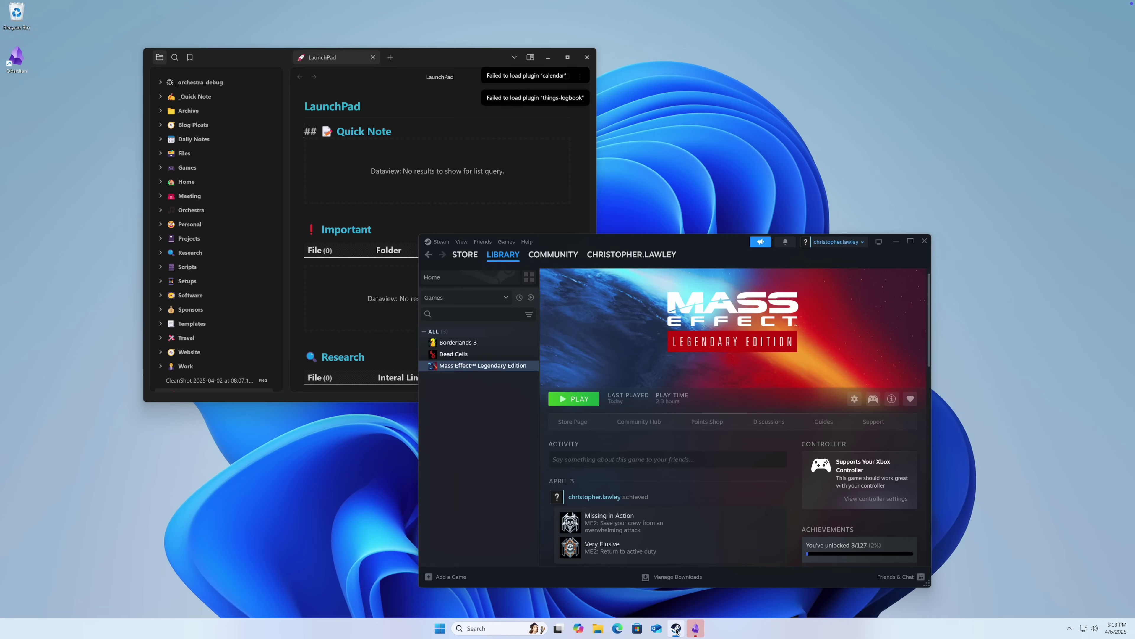
Bring Obsidian in front of Steam and put the cursor above the Research heading in the LaunchPad note.
{"action": "left_click", "coordinate": [564, 213]}
{"action": "left_click", "coordinate": [535, 352]}
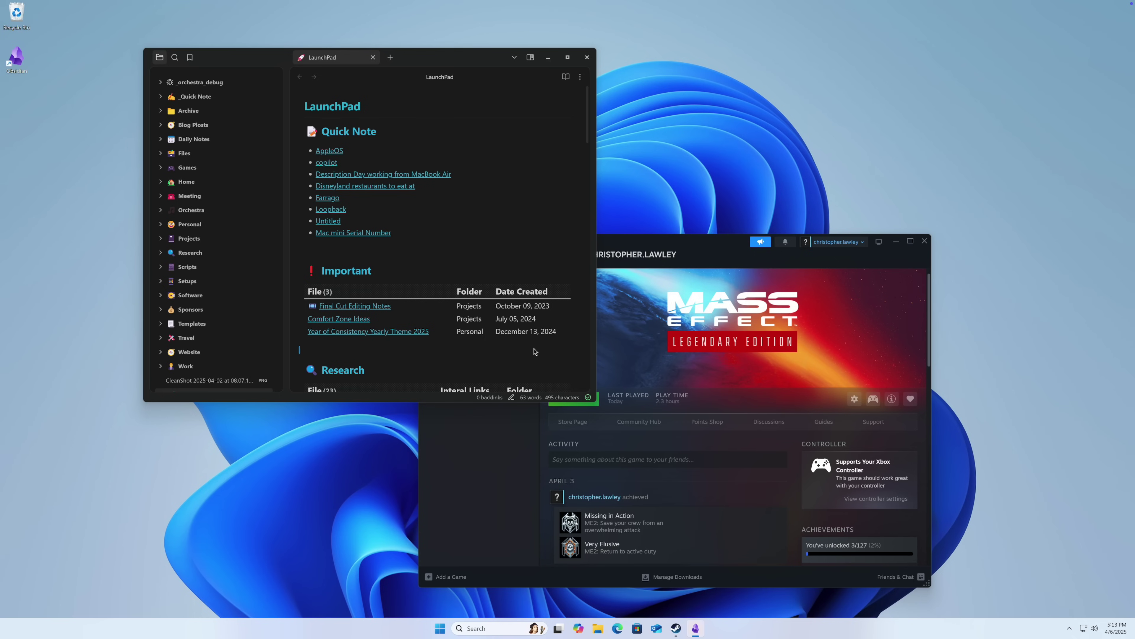